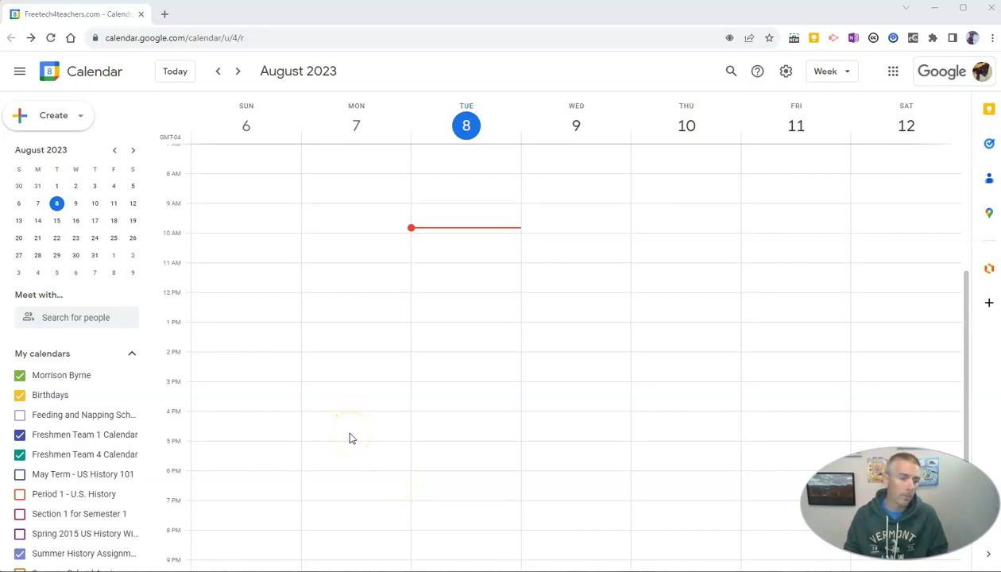
- Jump to the week of August 13–19, 2023 using the mini calendar
{"action": "left_click", "coordinate": [37, 220]}
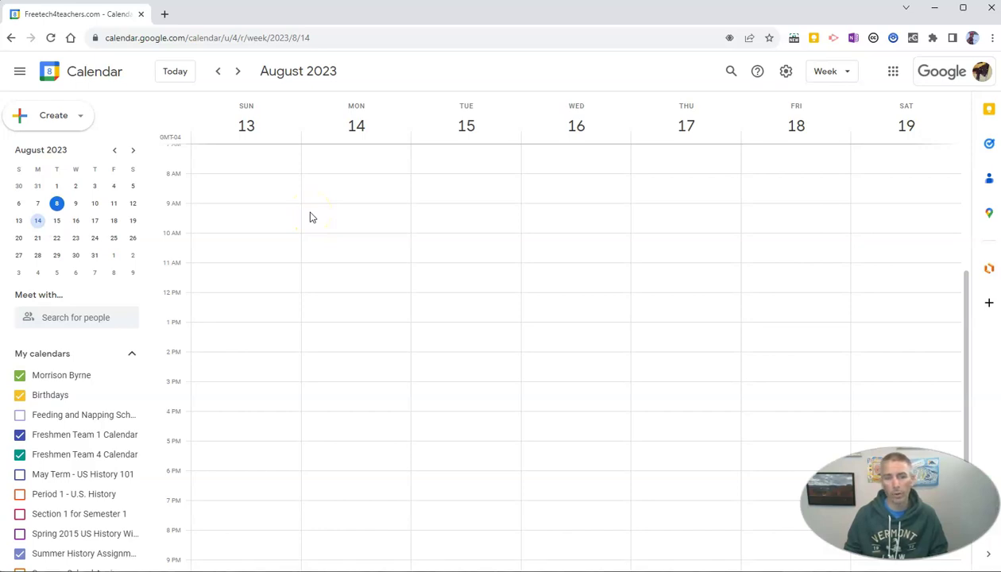
- Create a draft appointment-slot block on Monday, August 14 at 9:00–10:00am
{"action": "left_click", "coordinate": [311, 213]}
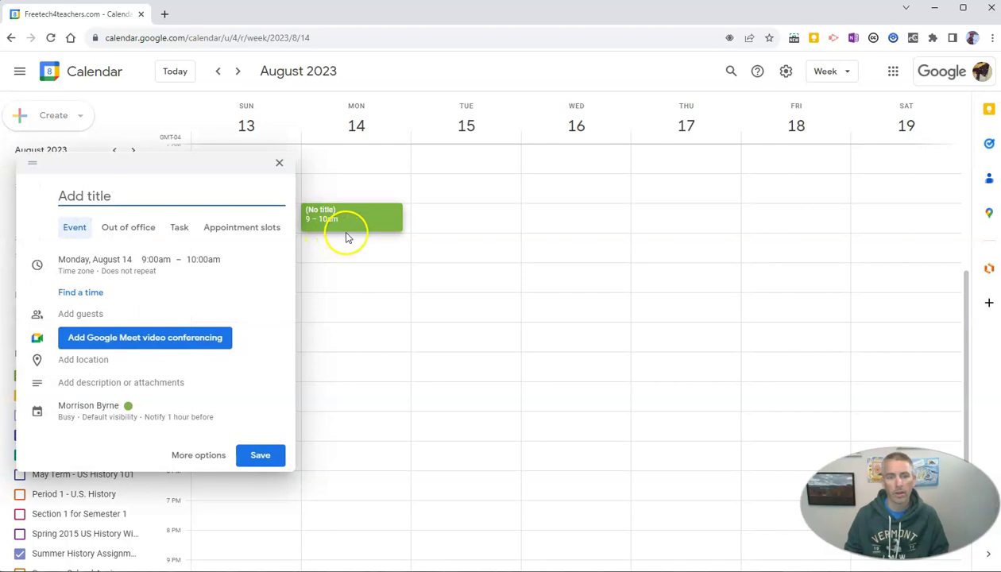
{"action": "left_click", "coordinate": [250, 229]}
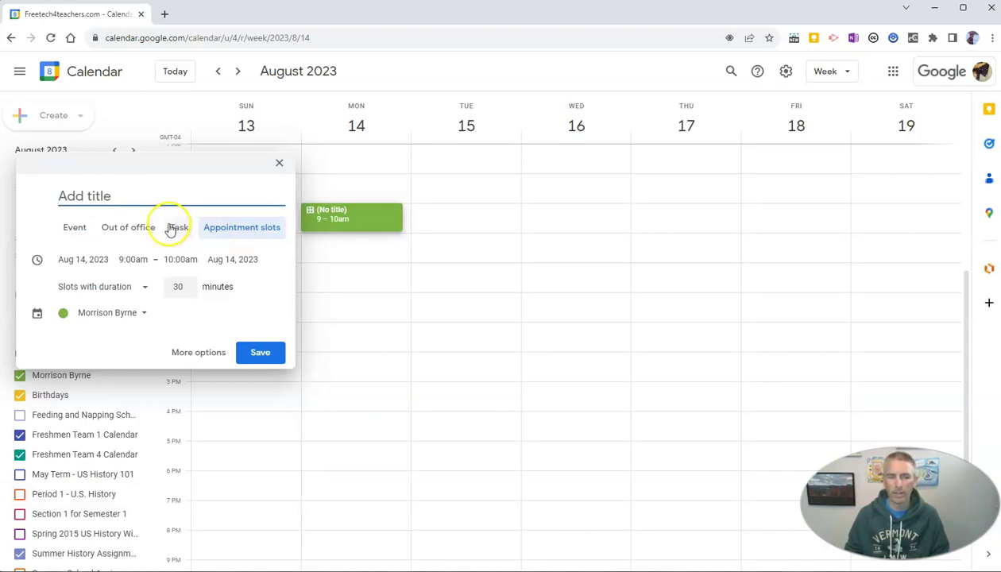
- In the full editor, extend the appointment slots to end at 12:00pm
{"action": "left_click", "coordinate": [198, 352]}
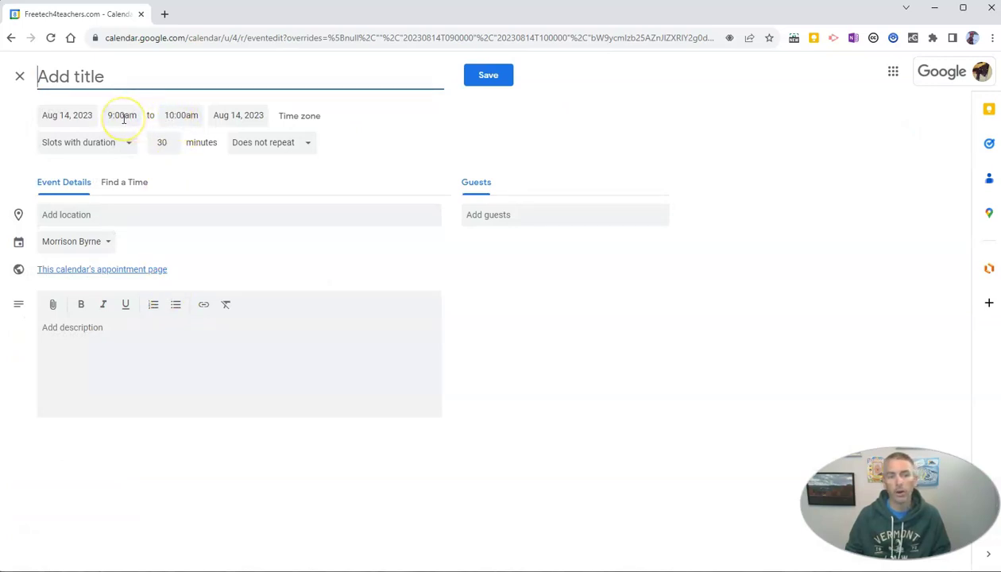
{"action": "left_click", "coordinate": [172, 116]}
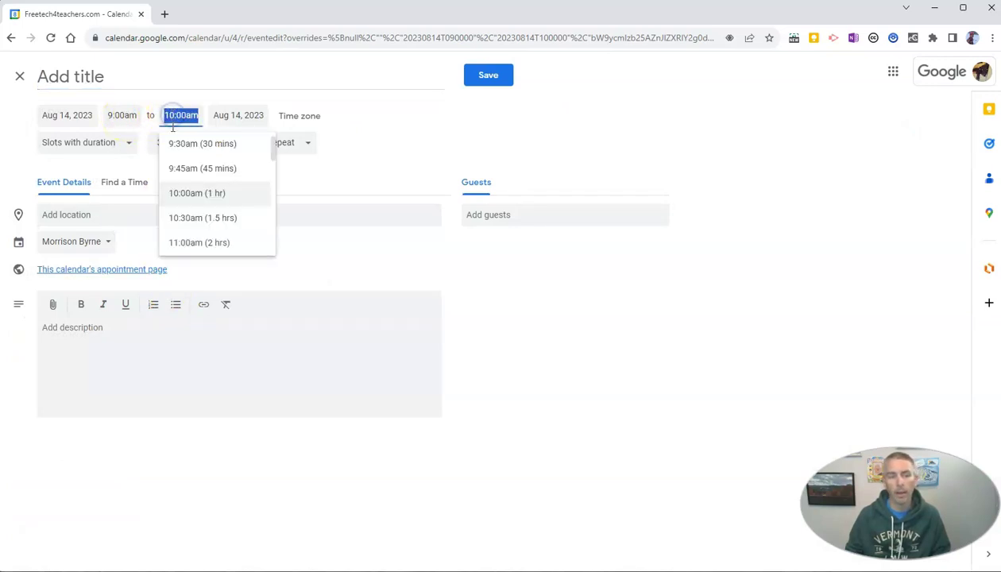
{"action": "scroll", "coordinate": [206, 231], "scroll_direction": "down", "scroll_amount": 1}
{"action": "left_click", "coordinate": [207, 230]}
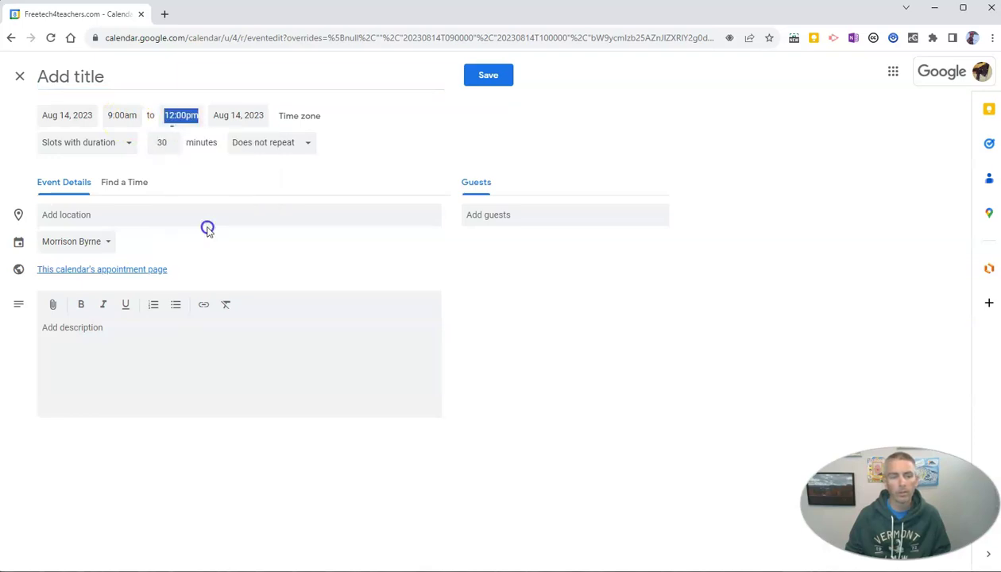
- Title the slots 'Library Computer Reservation' with description 'Please use this calendar to reserve time in the library.'
{"action": "left_click", "coordinate": [111, 82]}
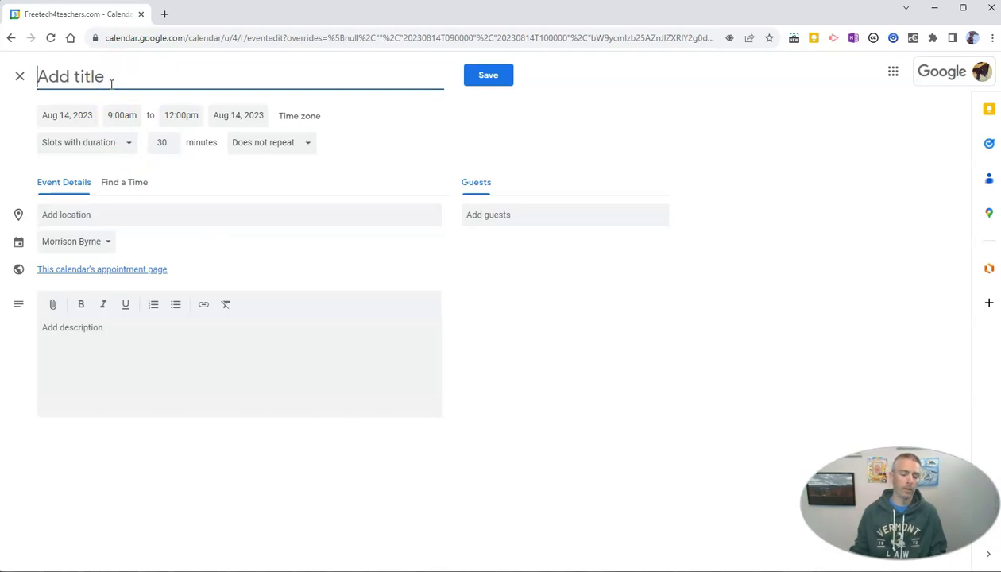
{"action": "type", "text": "L"}
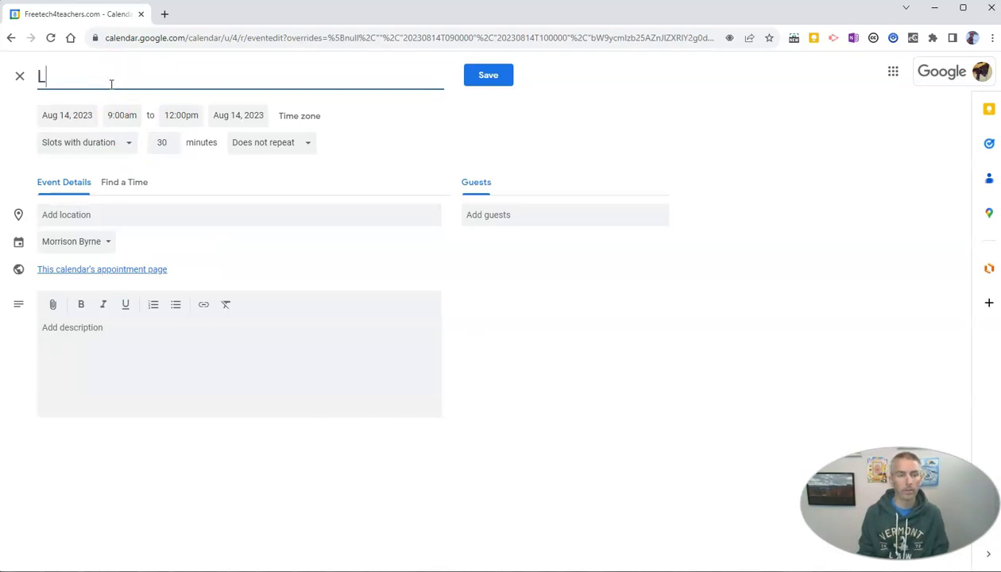
{"action": "type", "text": "ibrary C"}
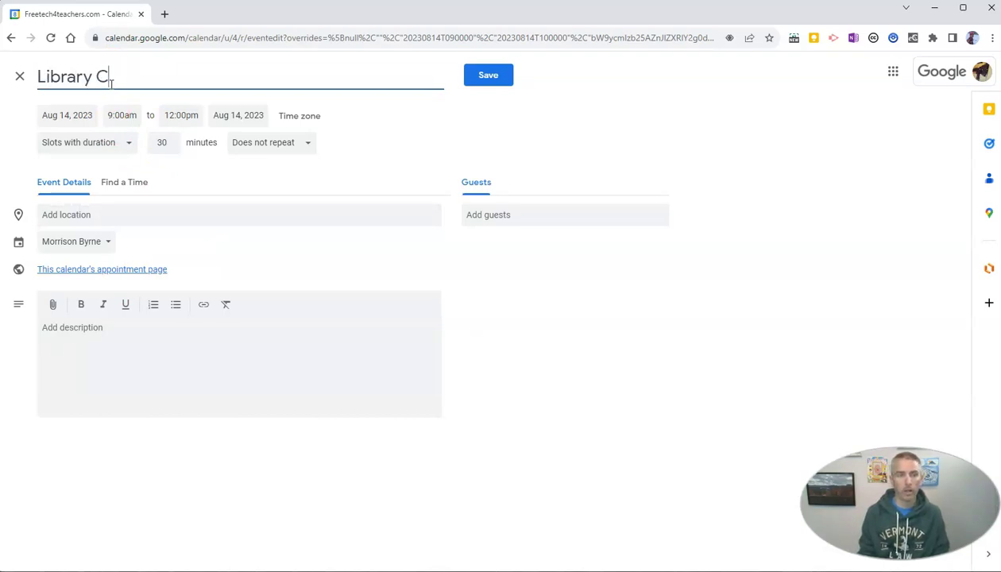
{"action": "type", "text": "omputer "}
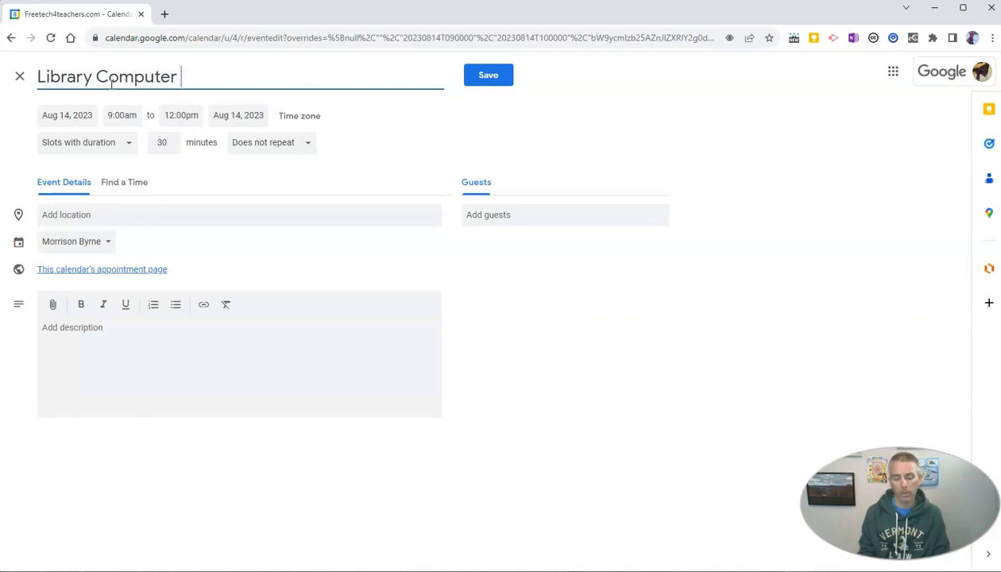
{"action": "type", "text": "Reservation"}
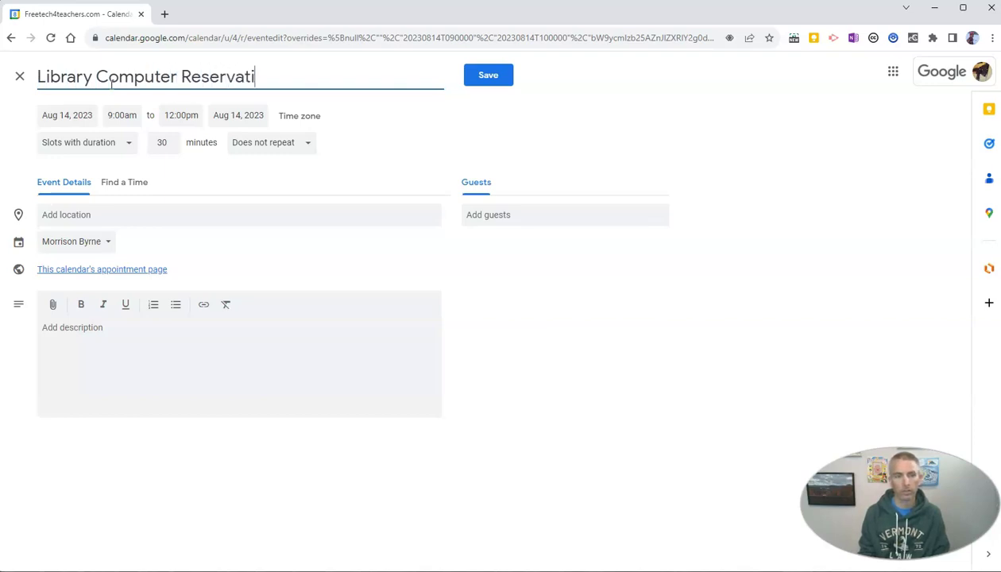
{"action": "left_click", "coordinate": [129, 336]}
{"action": "type", "text": "P"}
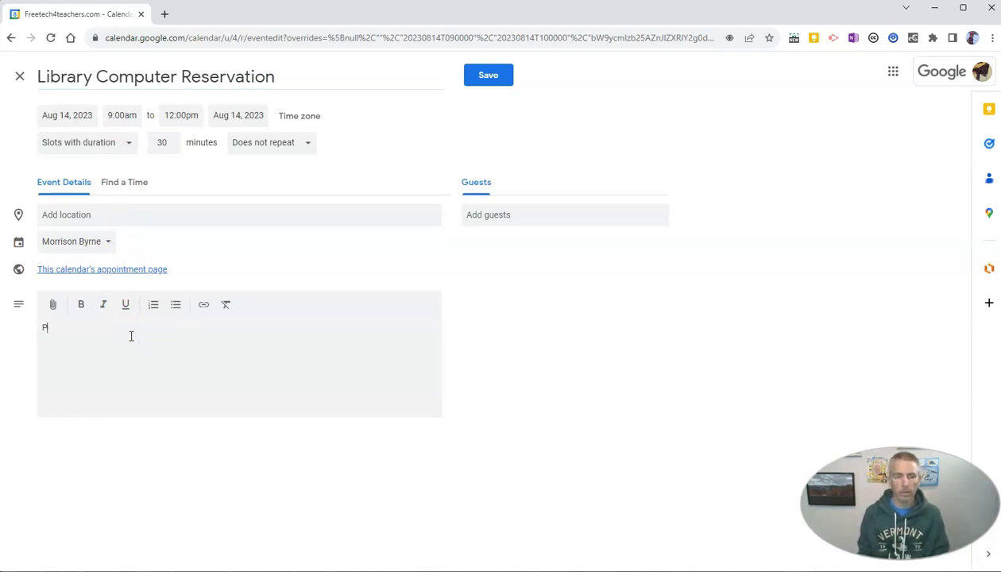
{"action": "type", "text": "lease use th"}
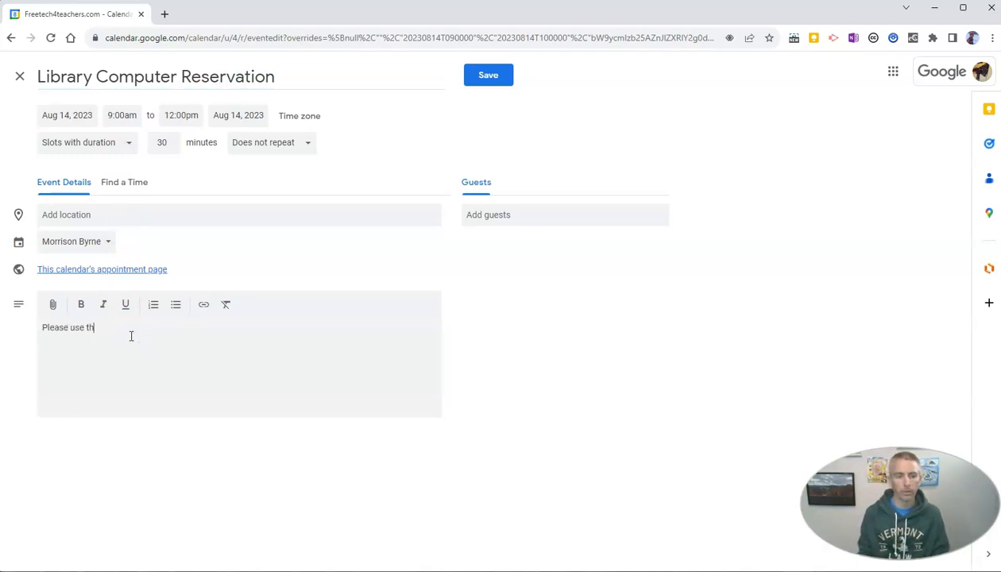
{"action": "type", "text": "is calend"}
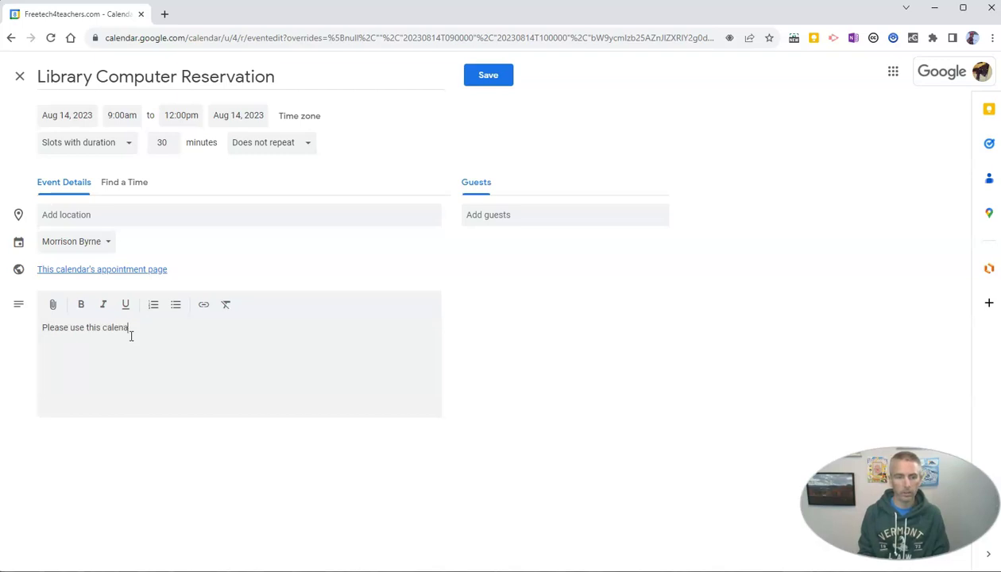
{"action": "type", "text": "ar to rese"}
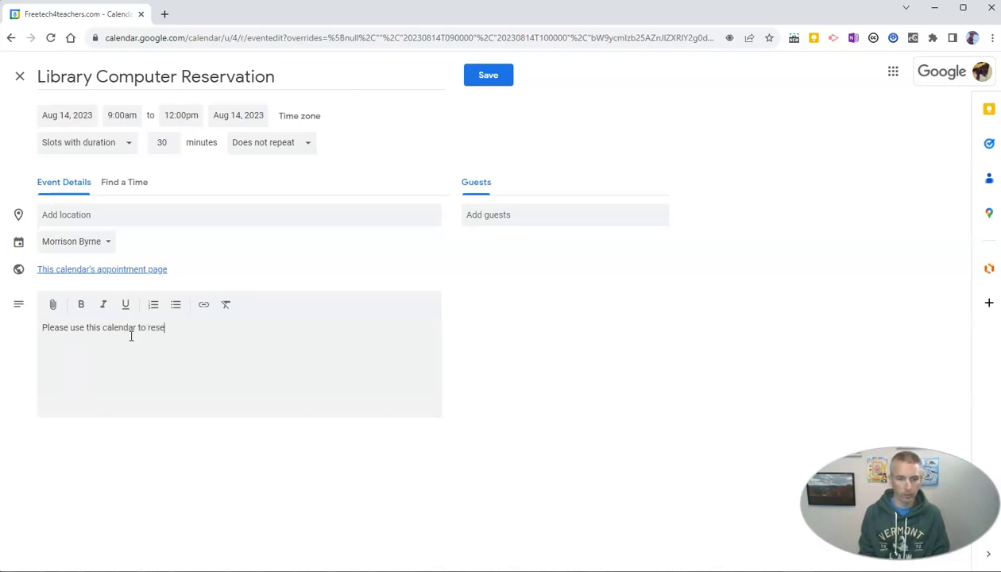
{"action": "type", "text": "rve time in th"}
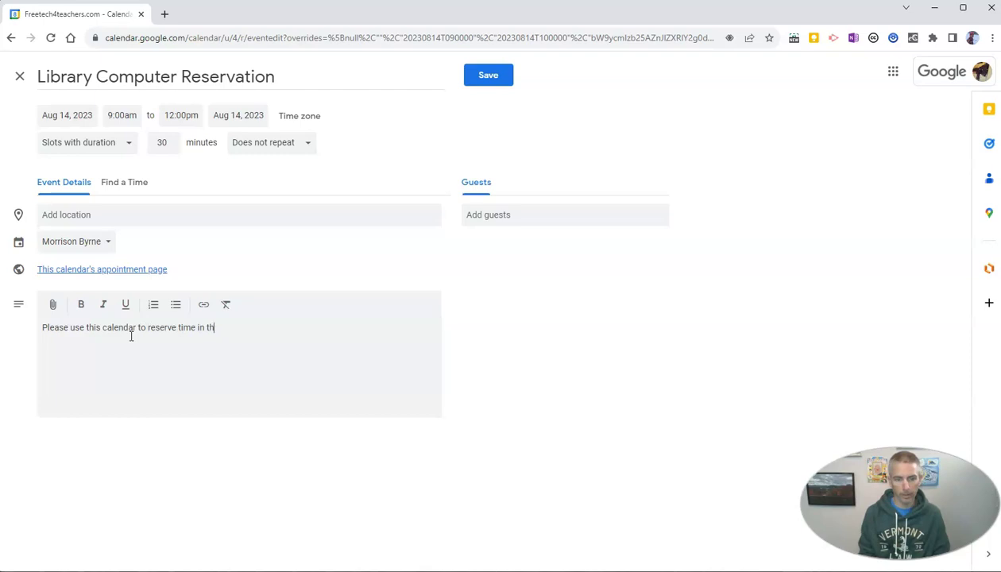
{"action": "type", "text": "e library."}
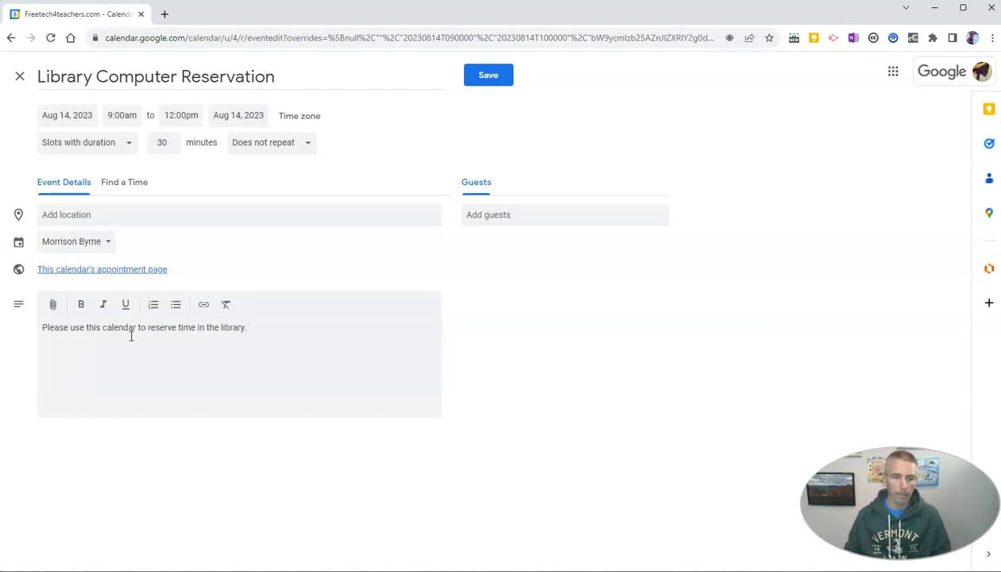
- Change the slot duration from 30 to 20 minutes
{"action": "left_click", "coordinate": [127, 147]}
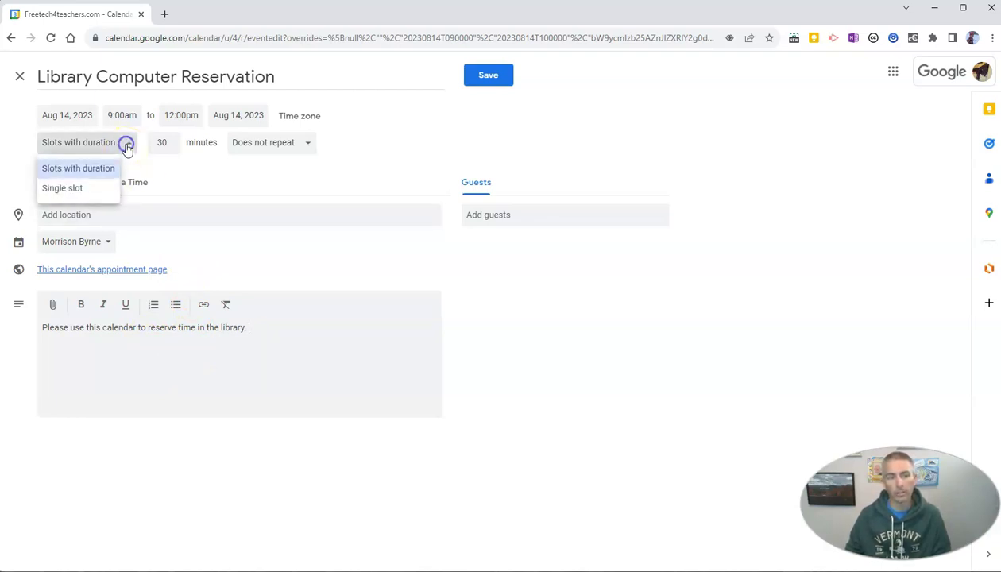
{"action": "left_click", "coordinate": [127, 147]}
{"action": "left_click", "coordinate": [159, 143]}
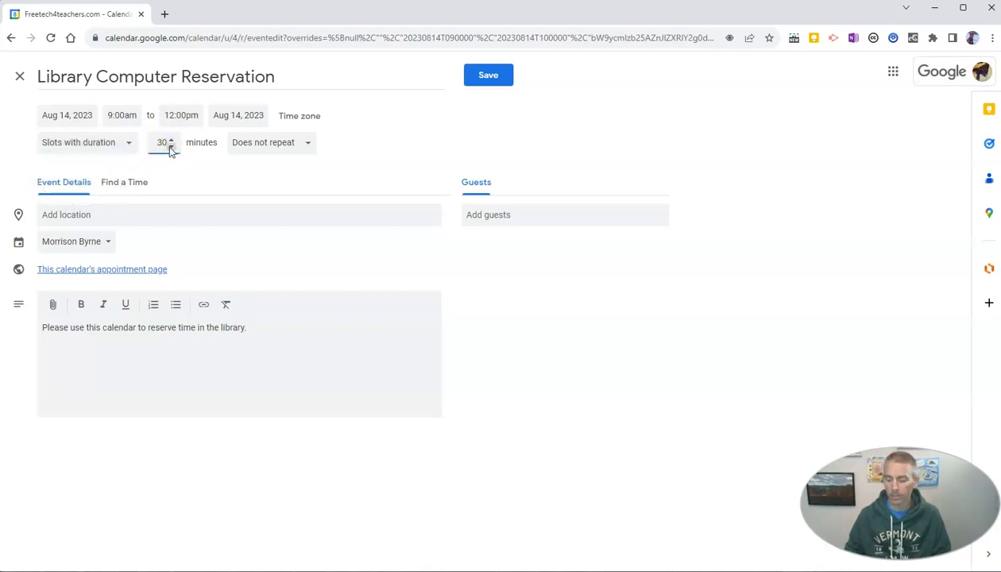
{"action": "key", "text": "BackSpace"}
{"action": "type", "text": "2"}
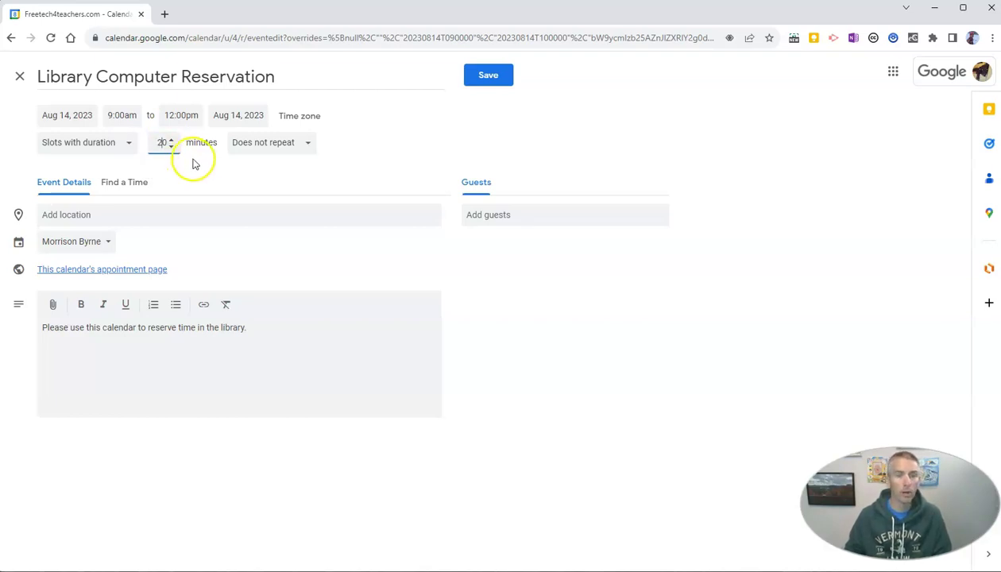
{"action": "left_click", "coordinate": [196, 161]}
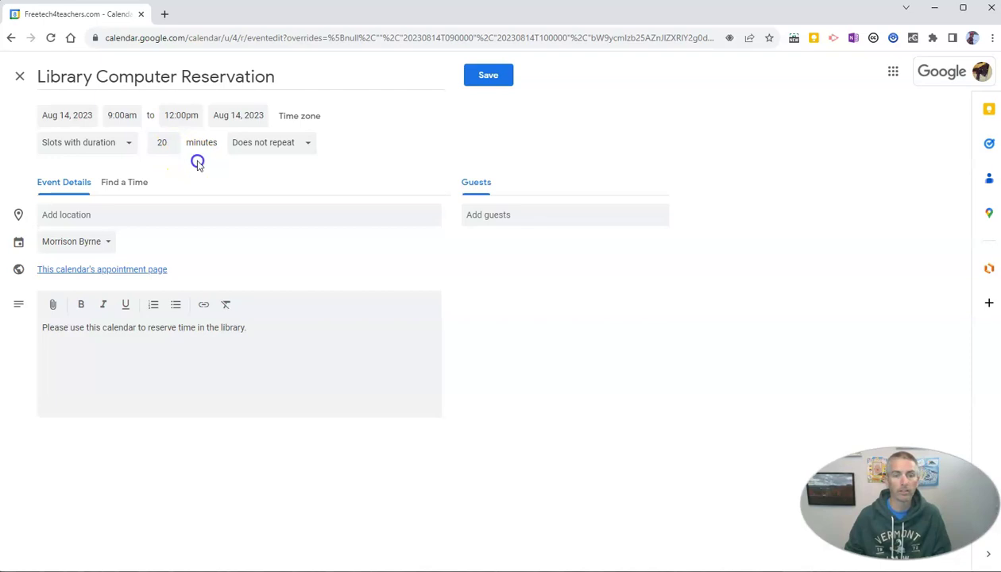
- Set a custom recurrence: weekly on Monday, ending December 22, 2023
{"action": "left_click", "coordinate": [294, 145]}
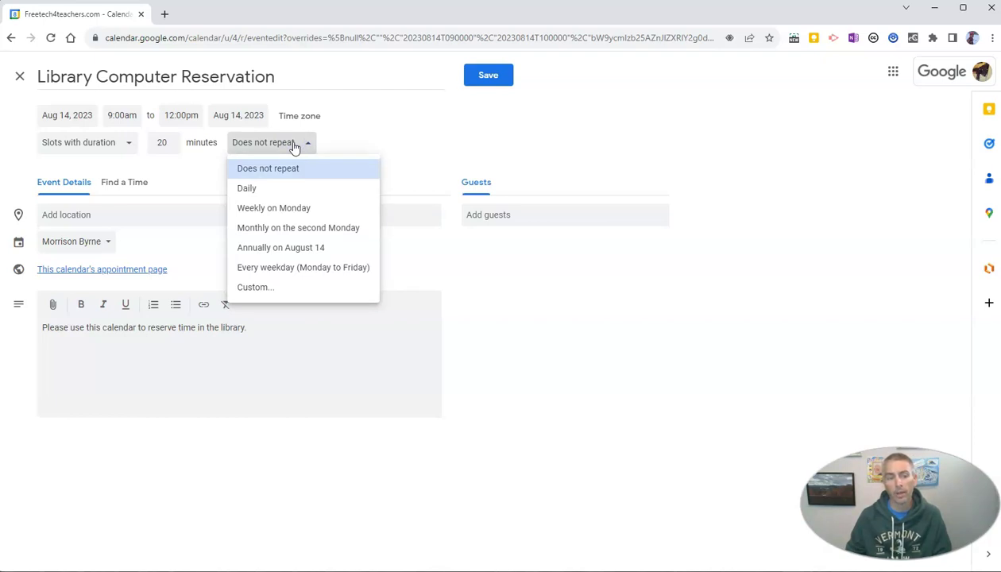
{"action": "left_click", "coordinate": [292, 208]}
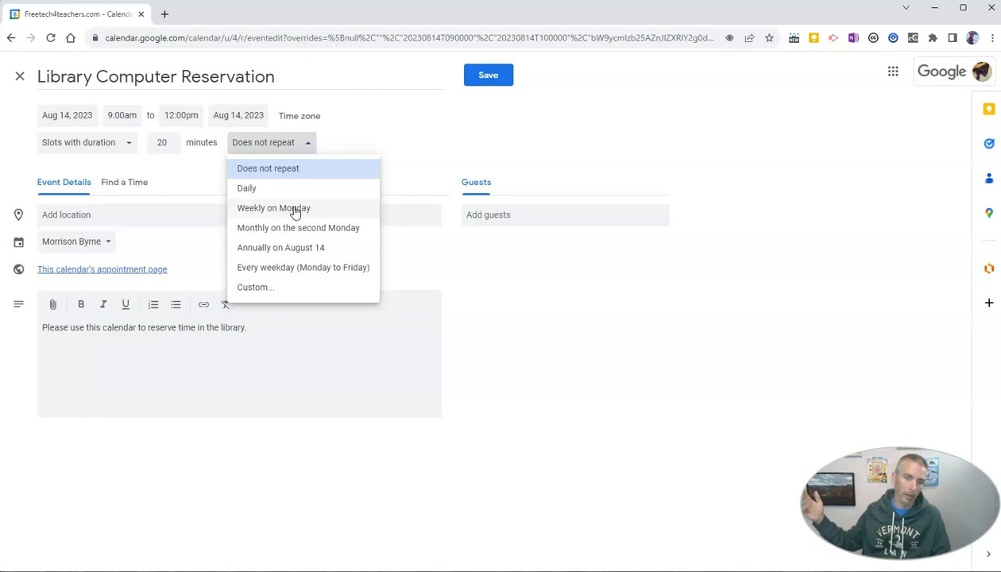
{"action": "left_click", "coordinate": [267, 288]}
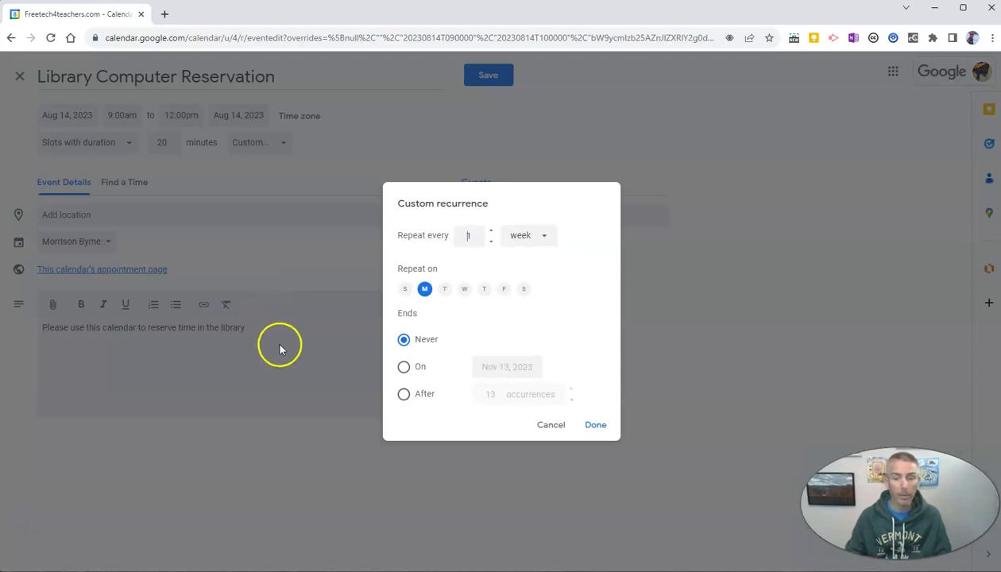
{"action": "left_click", "coordinate": [403, 366]}
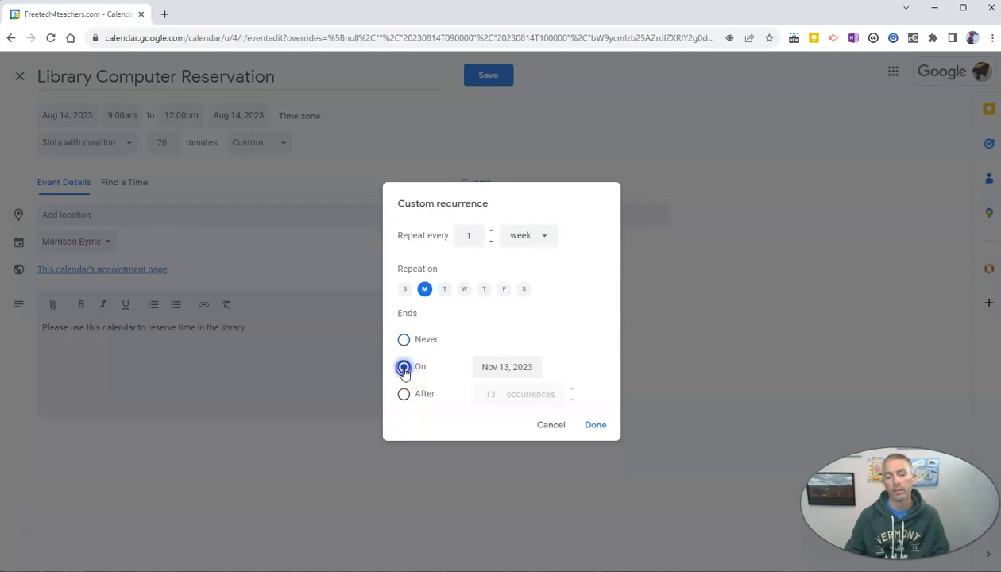
{"action": "left_click", "coordinate": [513, 365]}
{"action": "left_click", "coordinate": [630, 393]}
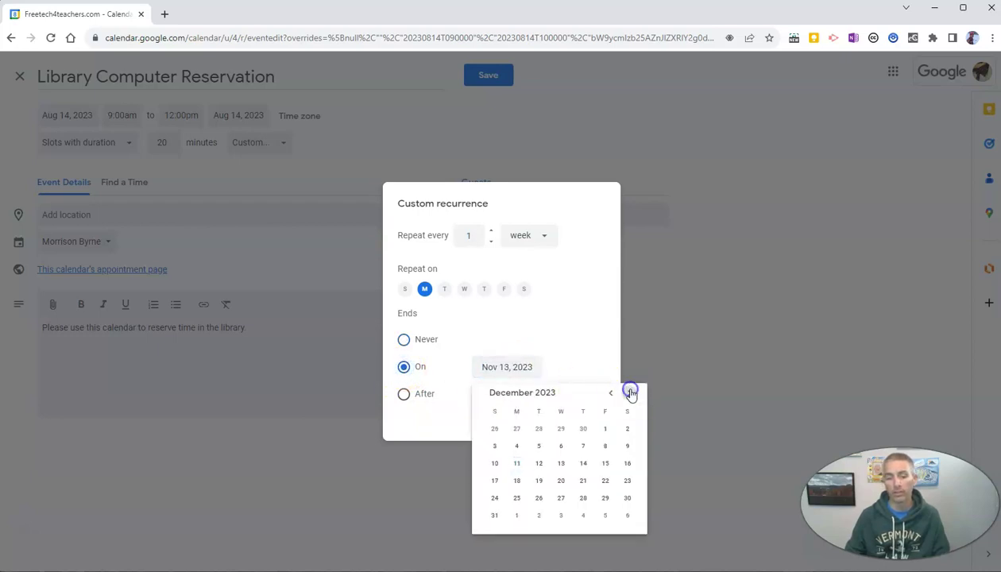
{"action": "left_click", "coordinate": [604, 483]}
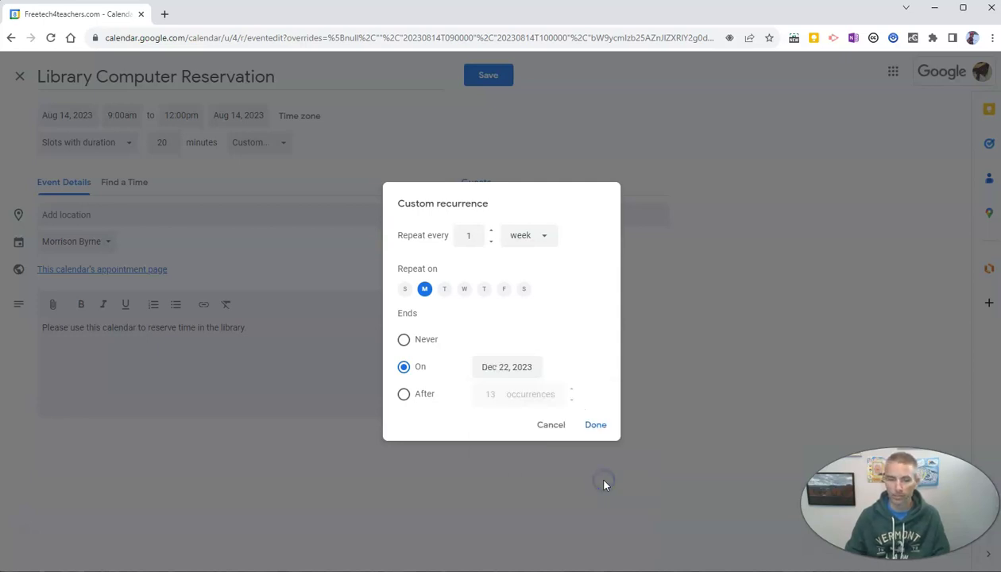
{"action": "left_click", "coordinate": [595, 426]}
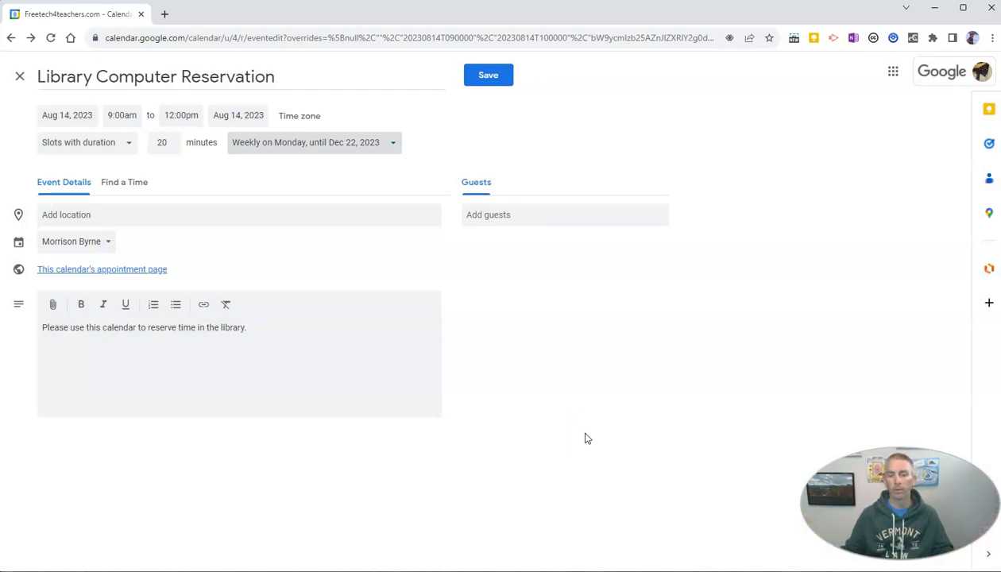
- Save the recurring slots, dismiss the notifications prompt, and open the Monday event's details
{"action": "left_click", "coordinate": [493, 75]}
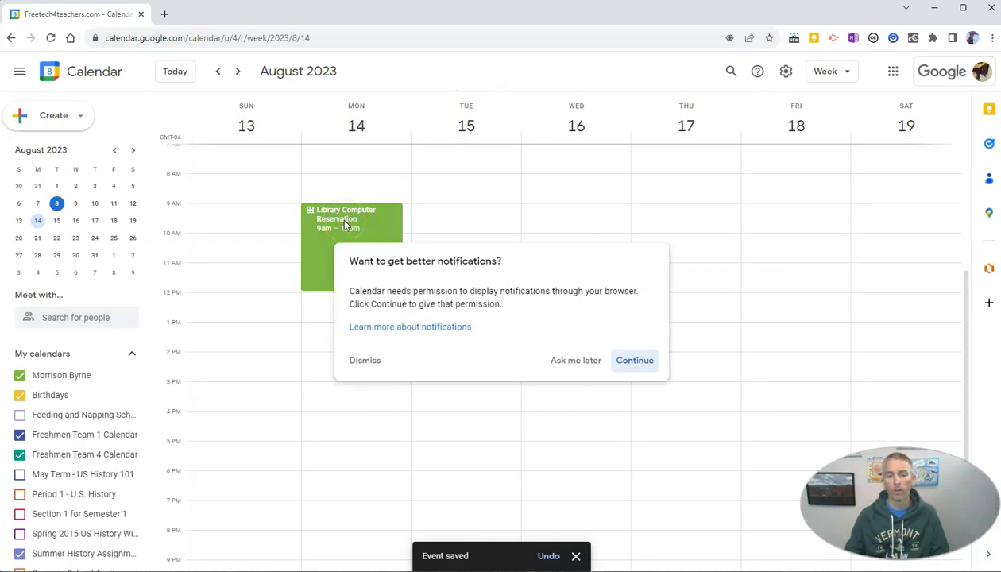
{"action": "left_click", "coordinate": [364, 361]}
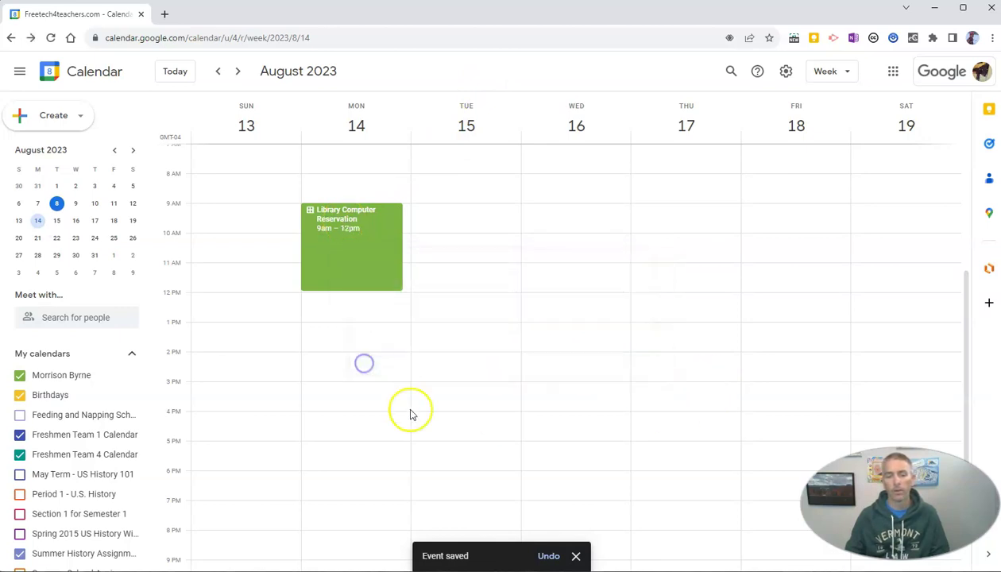
{"action": "left_click", "coordinate": [335, 236]}
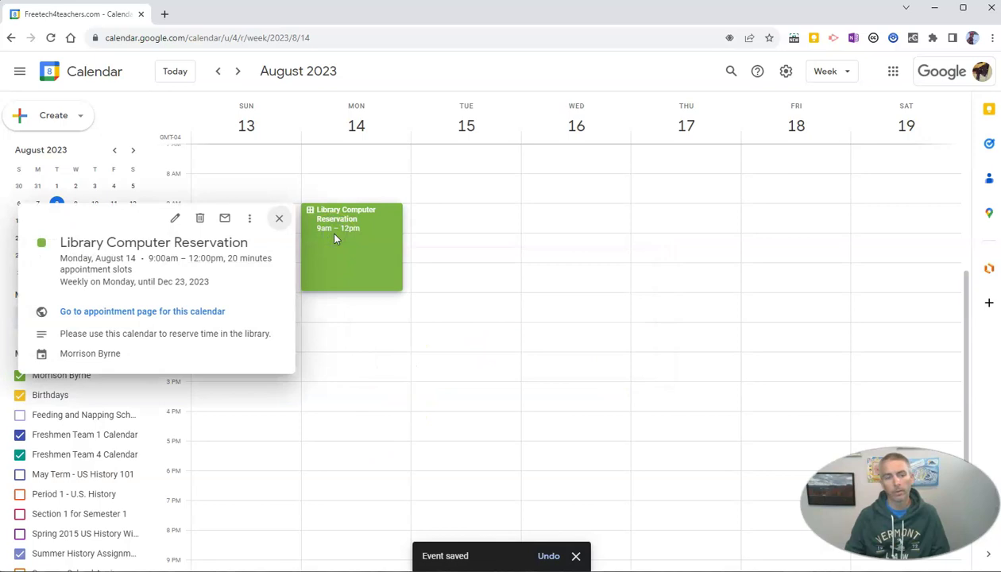
- Book the Monday, August 14, 9:00–9:20am slot on the appointment page, then return to the calendar tab
{"action": "left_click", "coordinate": [168, 314]}
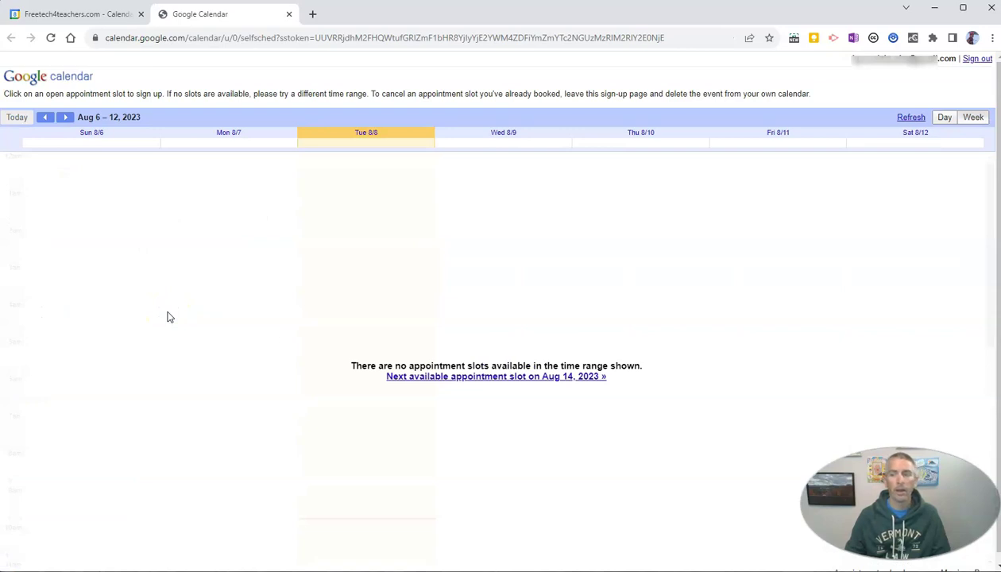
{"action": "left_click", "coordinate": [250, 38]}
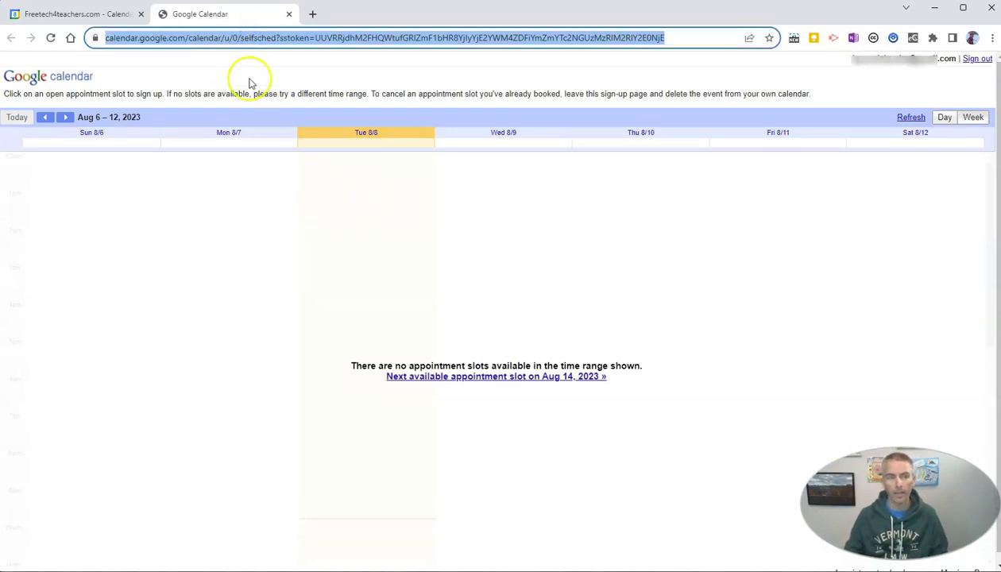
{"action": "left_click", "coordinate": [67, 118]}
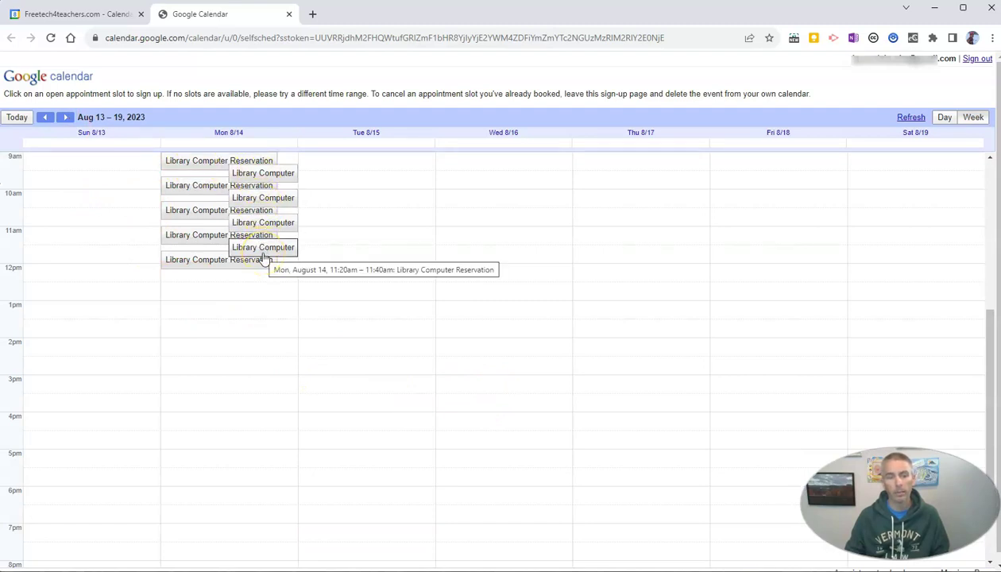
{"action": "left_click", "coordinate": [198, 162]}
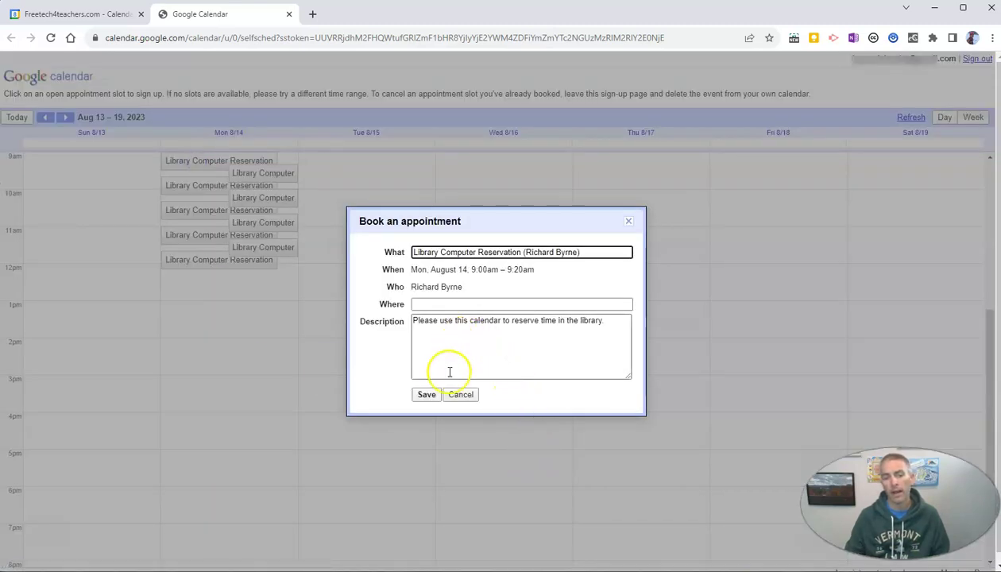
{"action": "left_click", "coordinate": [428, 396]}
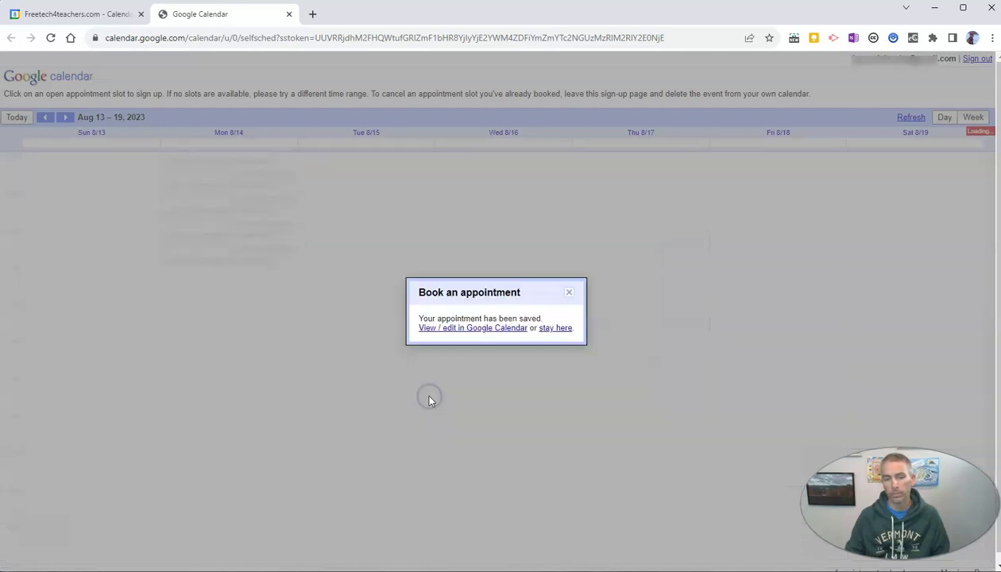
{"action": "left_click", "coordinate": [568, 296]}
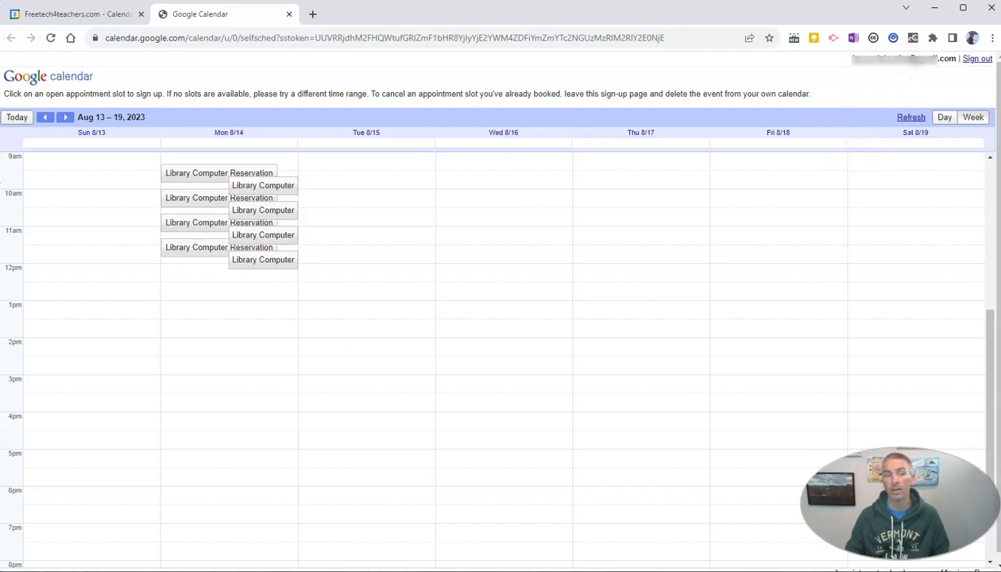
{"action": "left_click", "coordinate": [85, 15]}
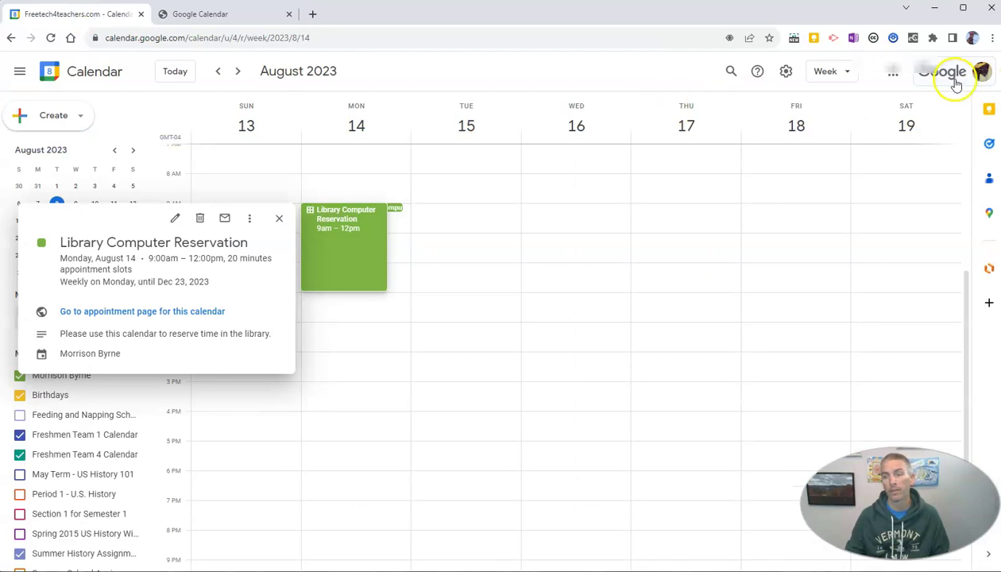
- Close the Library Computer Reservation details card to reveal the week view
{"action": "left_click", "coordinate": [279, 219]}
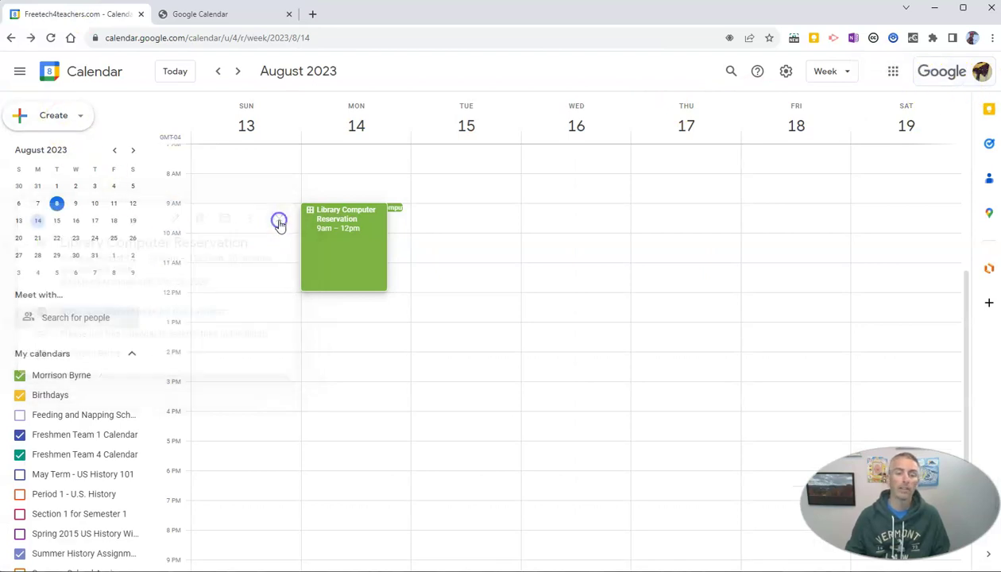